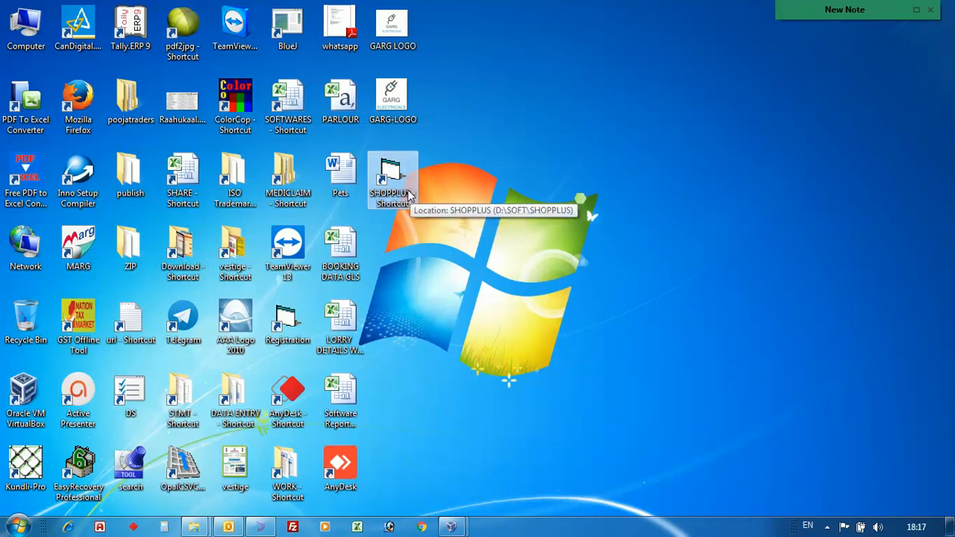
# Start Shop Plus and log in to company 001 for financial year 2018-2019 as ADMIN, entering the account password.
pyautogui.doubleClick(400, 188)
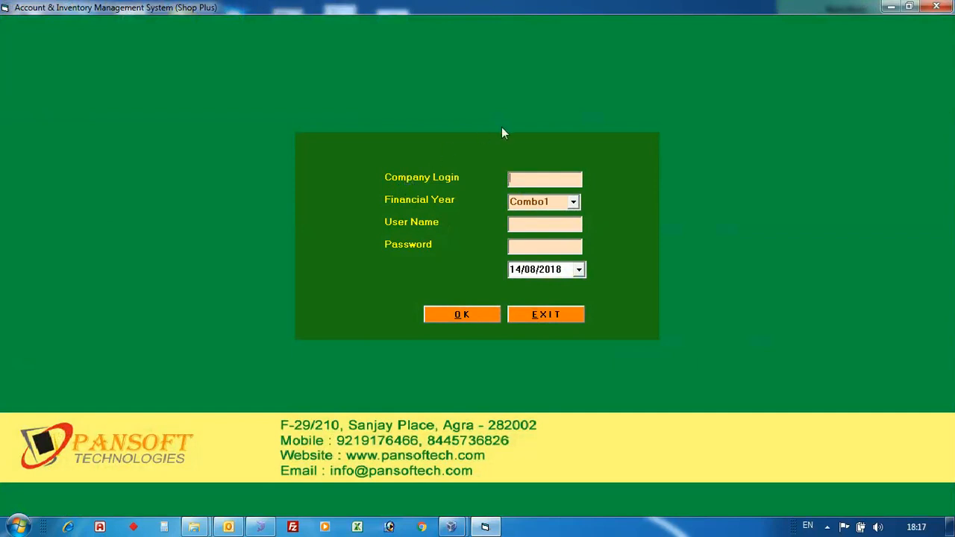
pyautogui.click(526, 180)
pyautogui.write('001')
pyautogui.press('Tab')
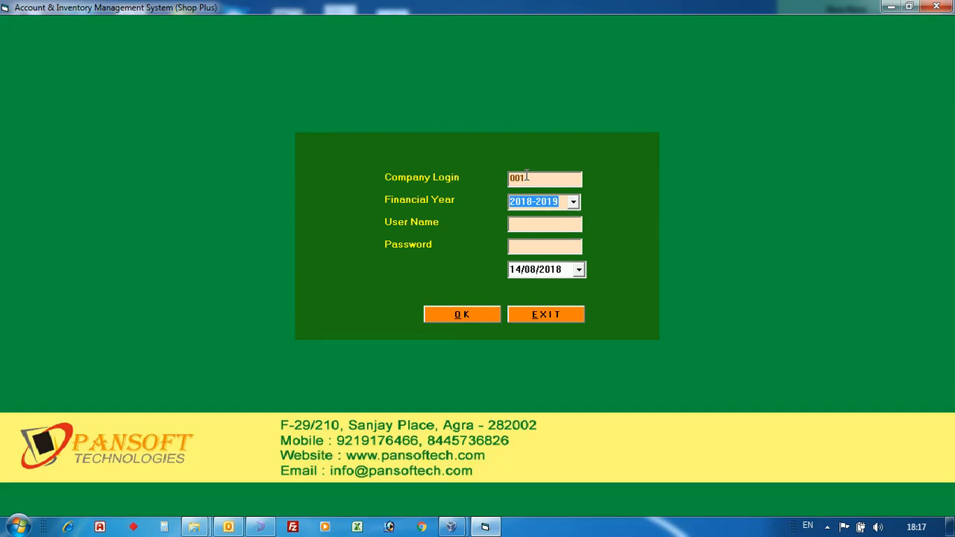
pyautogui.press('Tab')
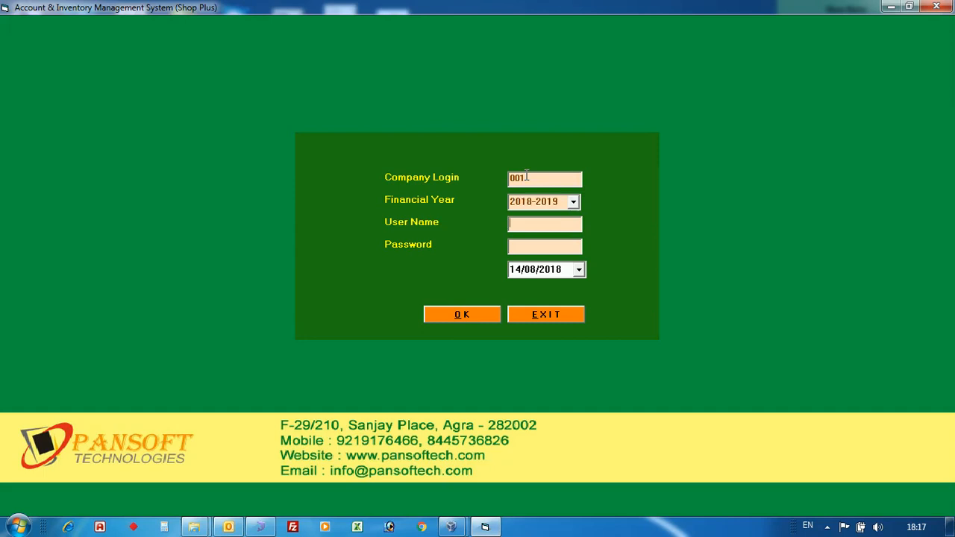
pyautogui.write('ADMIN')
pyautogui.write('**')
pyautogui.write('***')
pyautogui.press('Tab')
pyautogui.press('Return')
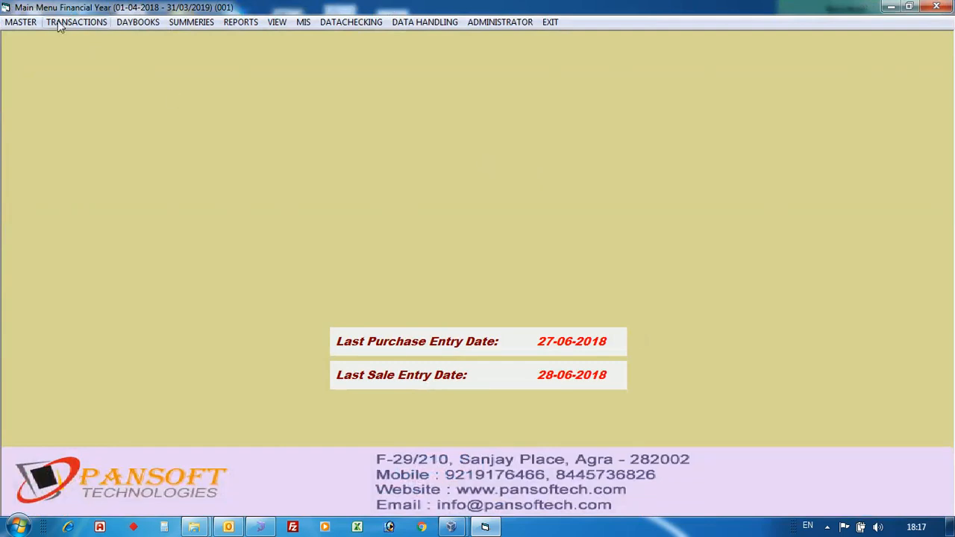
# Open the Item Master form and look through the lookup list of existing items.
pyautogui.click(35, 20)
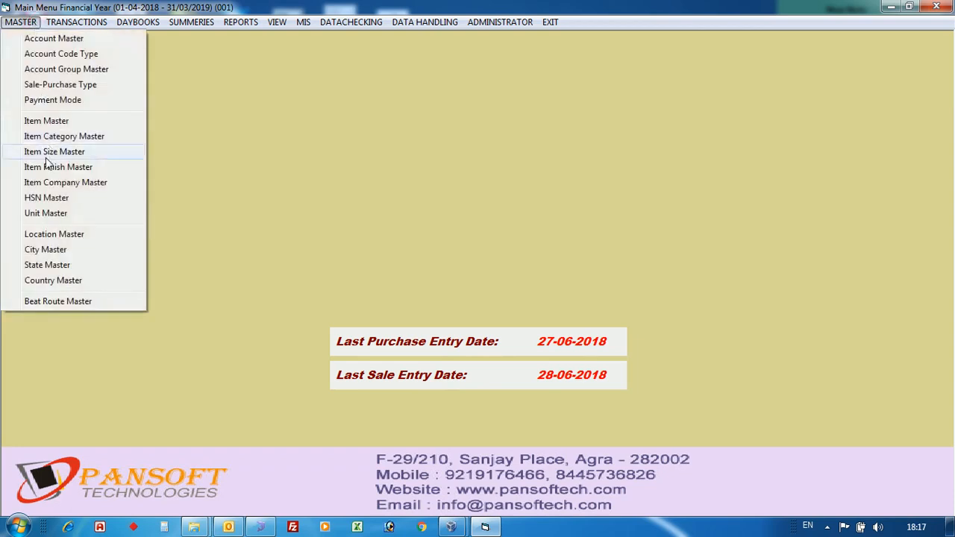
pyautogui.click(45, 122)
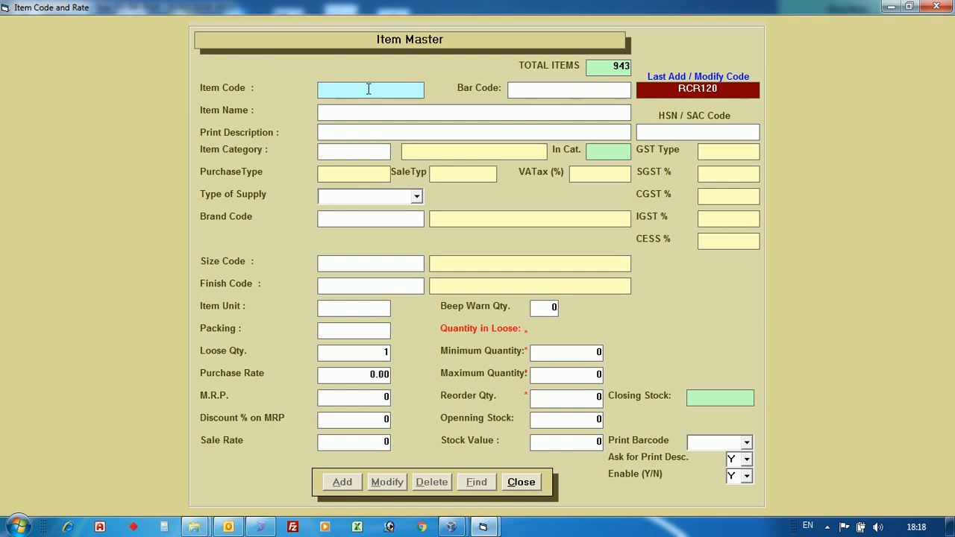
pyautogui.press('F1')
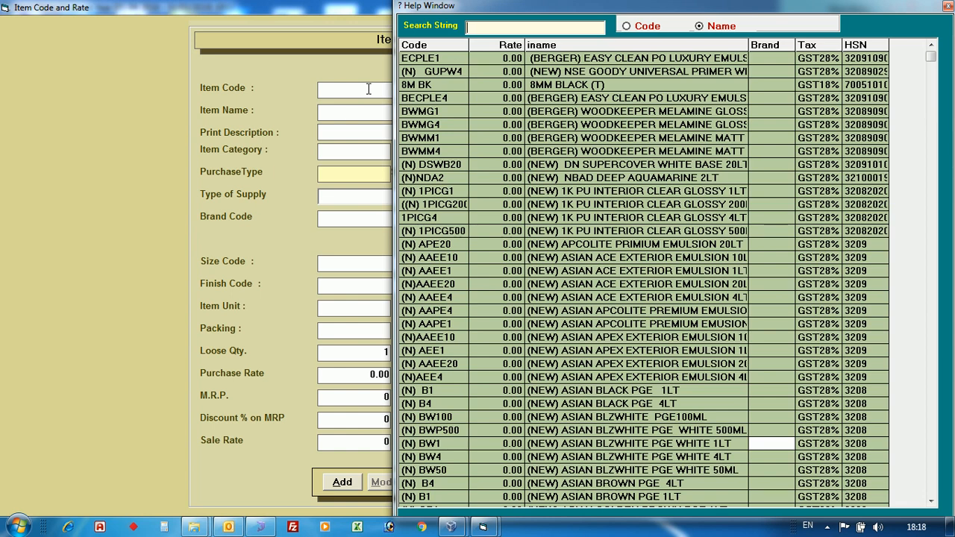
pyautogui.press('Down')
pyautogui.press('Down')
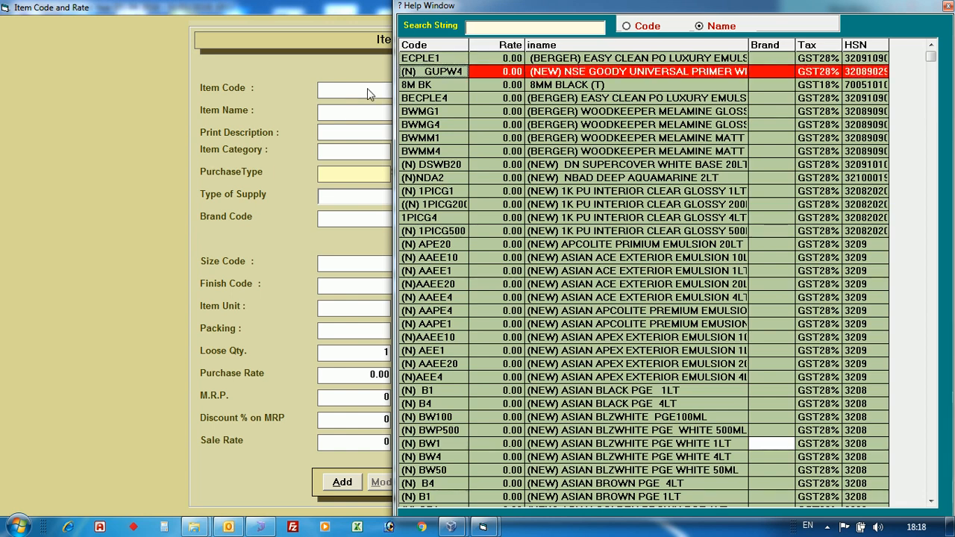
pyautogui.press('Escape')
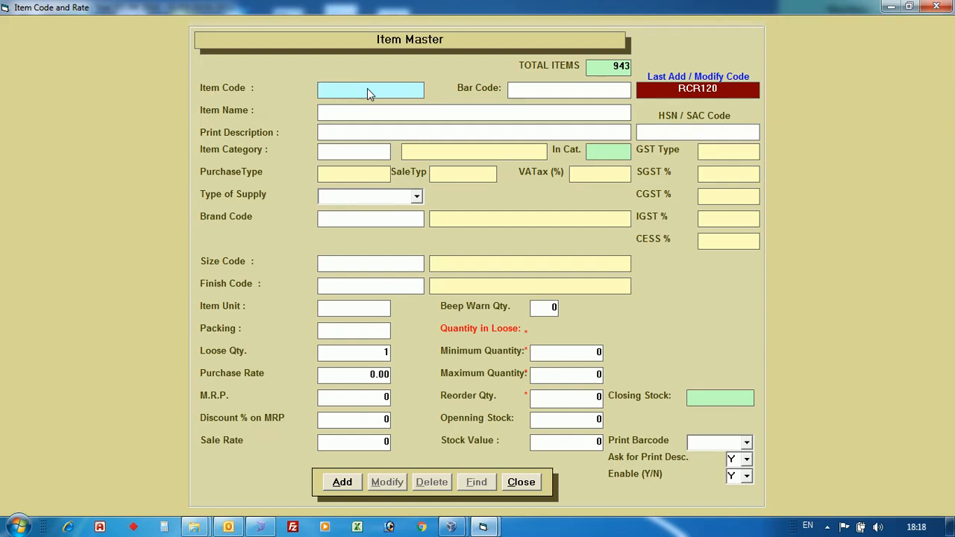
# Enter item code 001 and item name BERGER ENAMEL 500ML, leaving the bar code blank and accepting the same text as print description.
pyautogui.write('001')
pyautogui.press('Return')
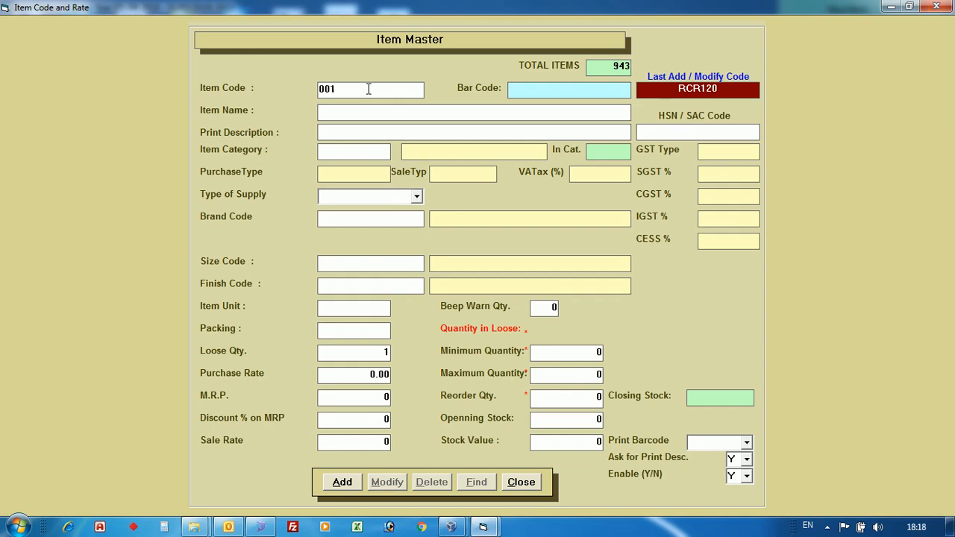
pyautogui.press('Return')
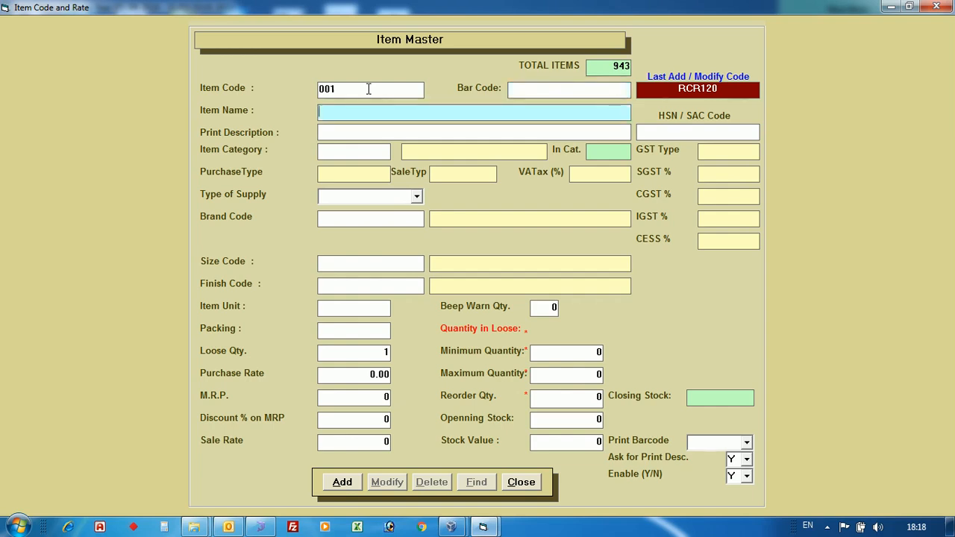
pyautogui.write('BERGER ENAMEL 500ML')
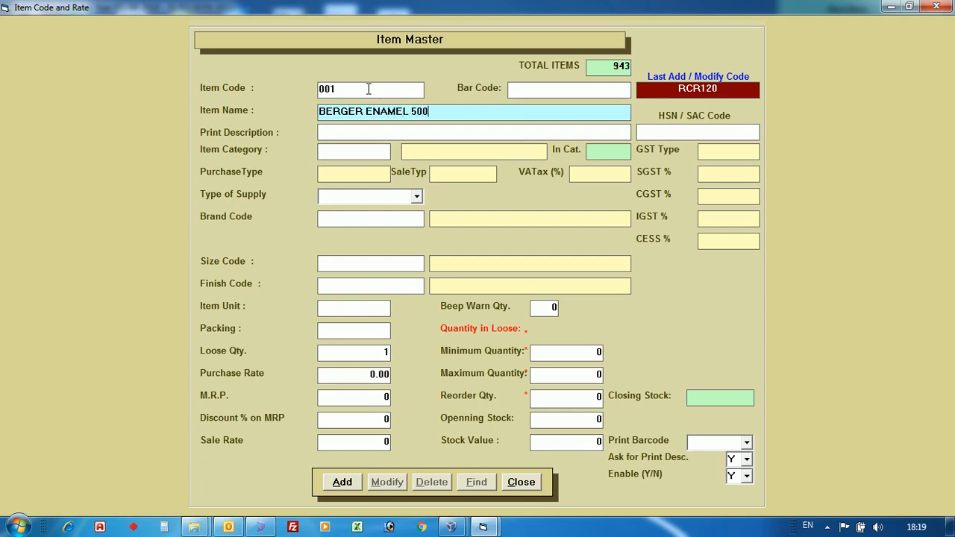
pyautogui.press('Return')
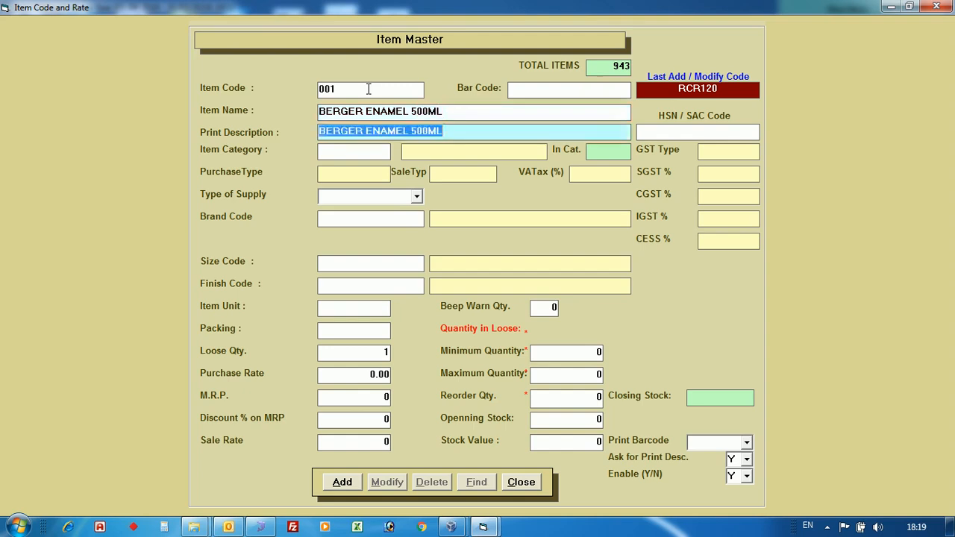
pyautogui.press('Return')
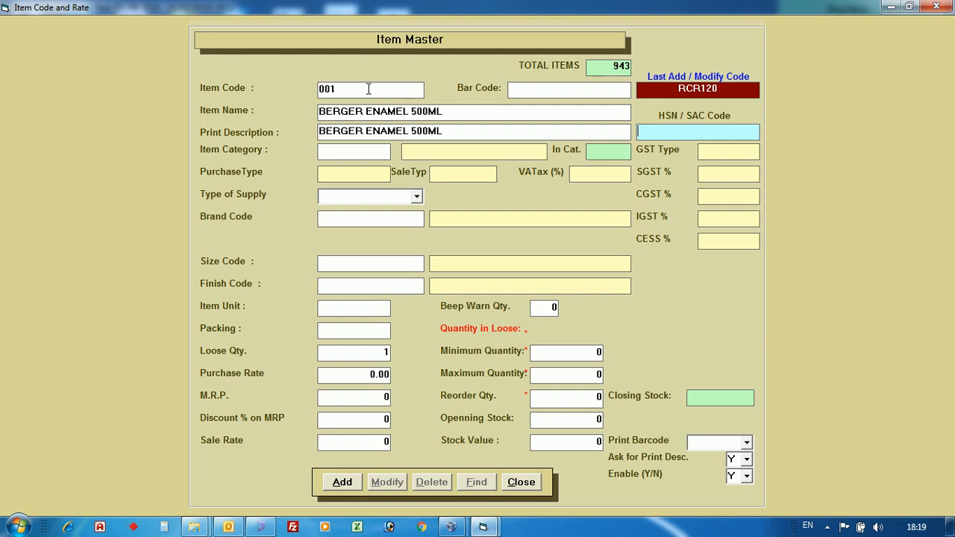
# Enter 1234 as the item's HSN / SAC code.
pyautogui.write('1234')
pyautogui.press('Return')
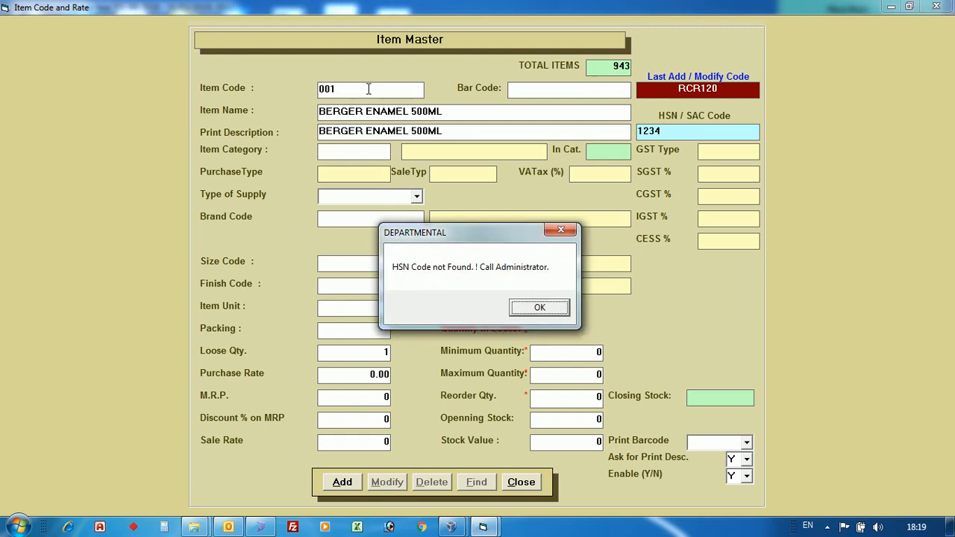
pyautogui.press('Return')
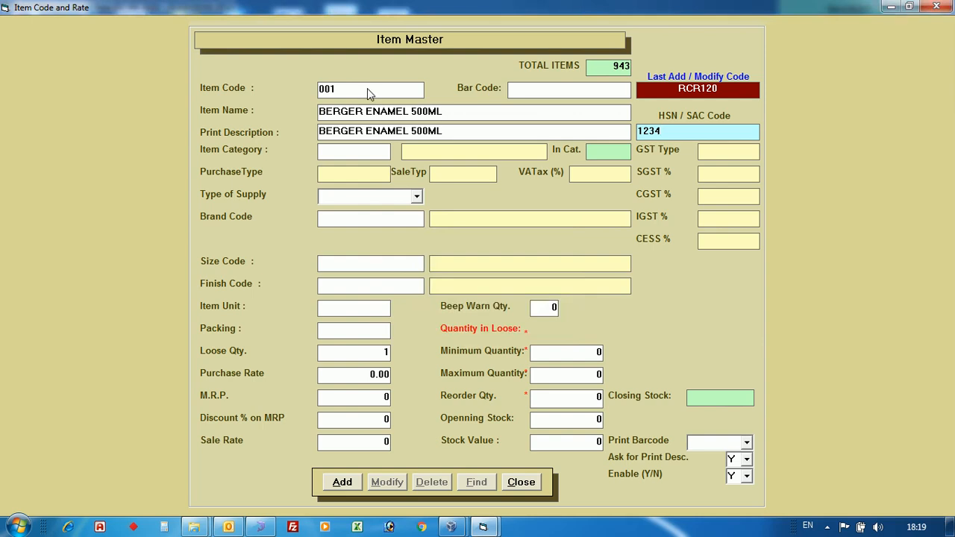
# Add HSN code 1234 with description 1234 to the HSN Master, and accept that code for the item.
pyautogui.press('F2')
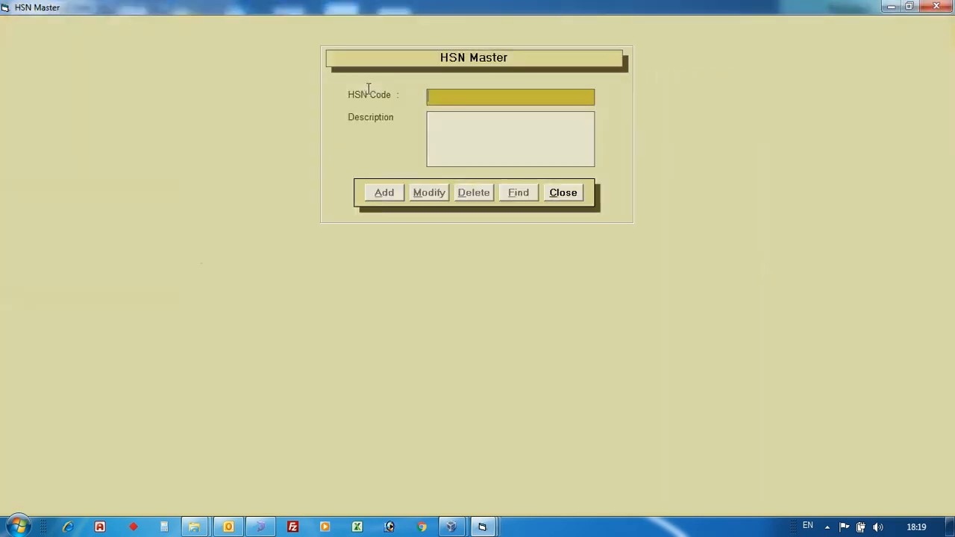
pyautogui.write('1234')
pyautogui.press('Return')
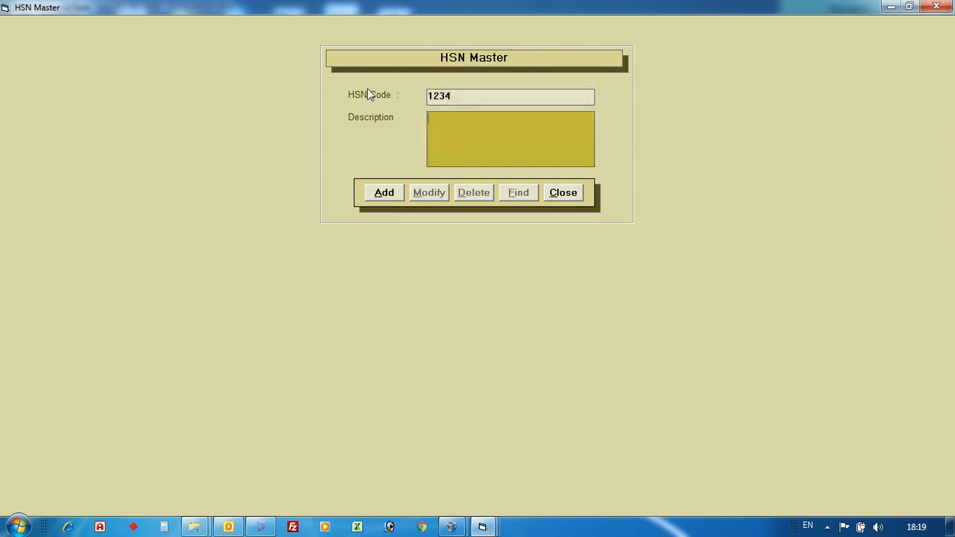
pyautogui.write('1234')
pyautogui.press('Tab')
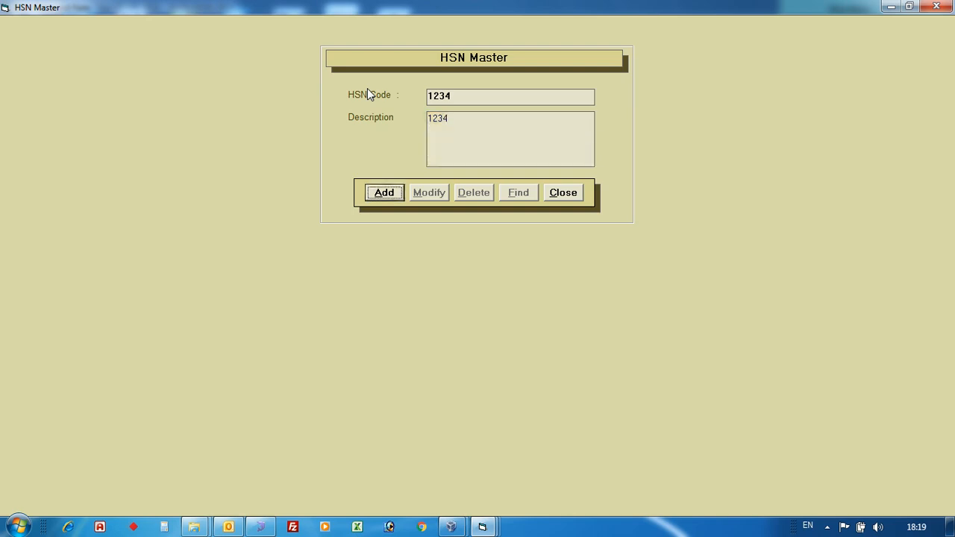
pyautogui.press('Return')
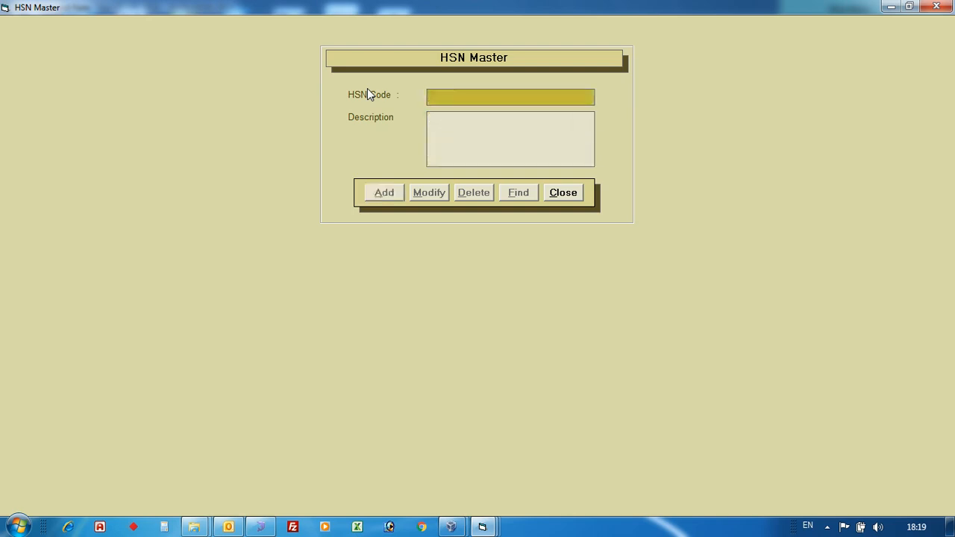
pyautogui.press('Escape')
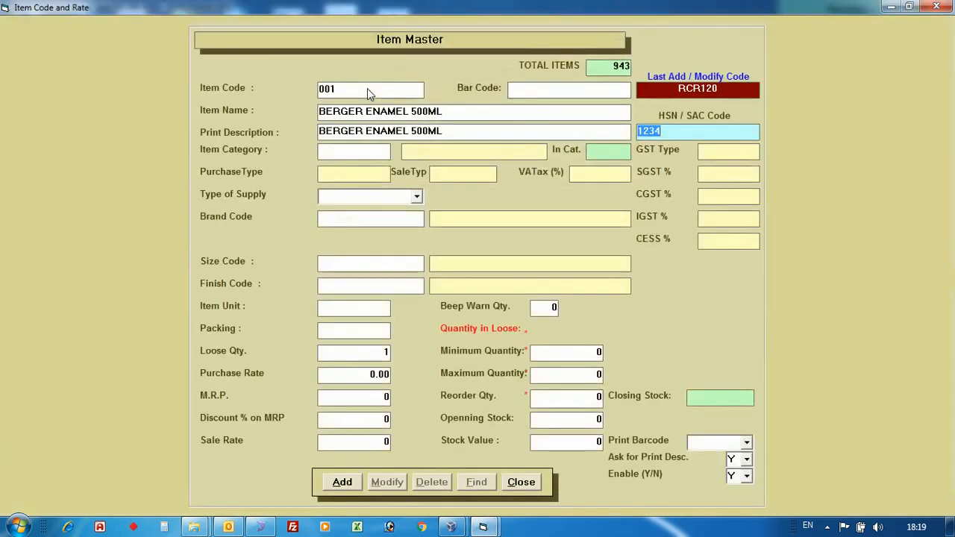
pyautogui.press('Return')
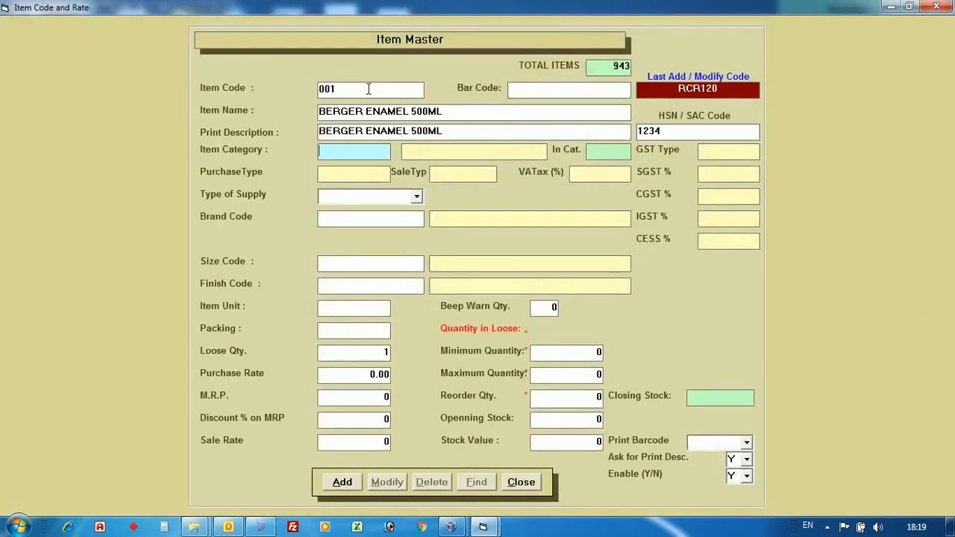
# Set the item category to GST18 from the category list.
pyautogui.press('Return')
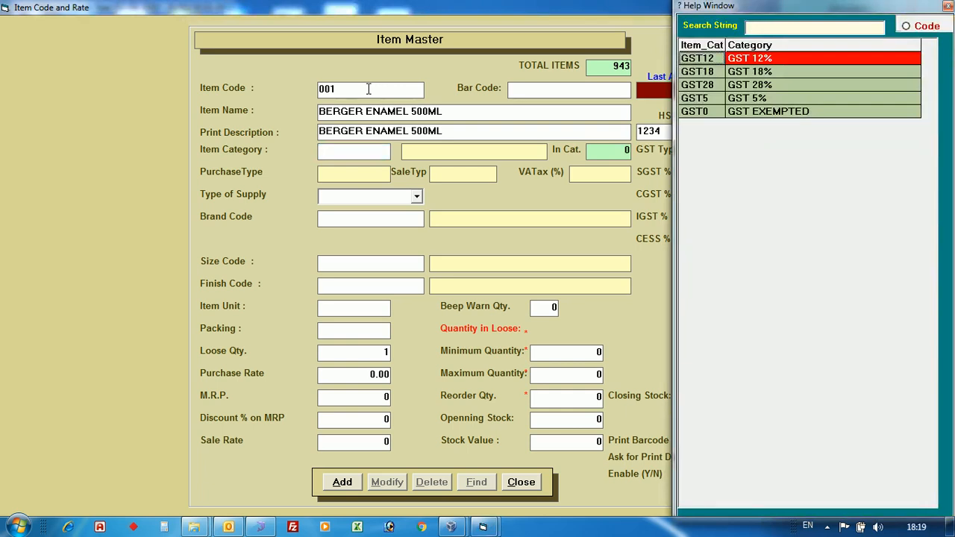
pyautogui.press('Down')
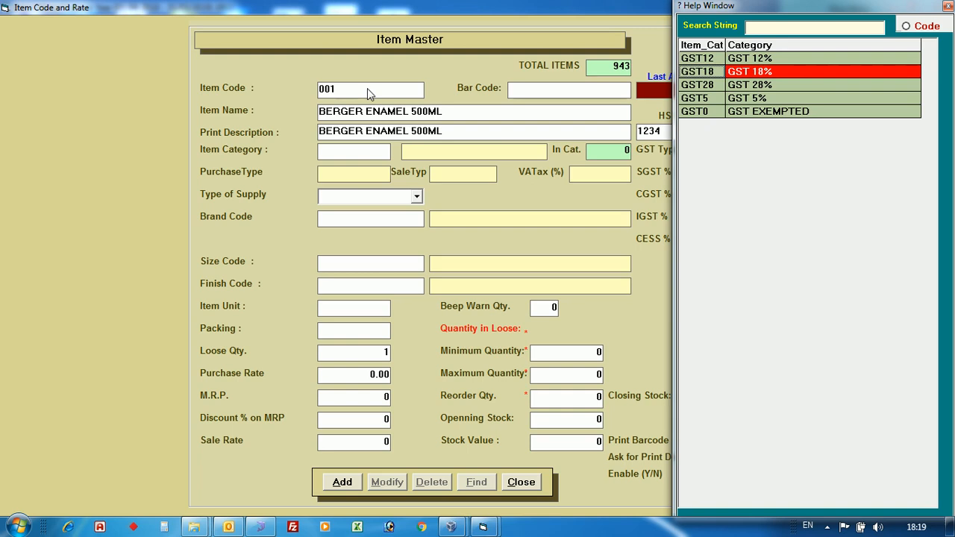
pyautogui.press('Return')
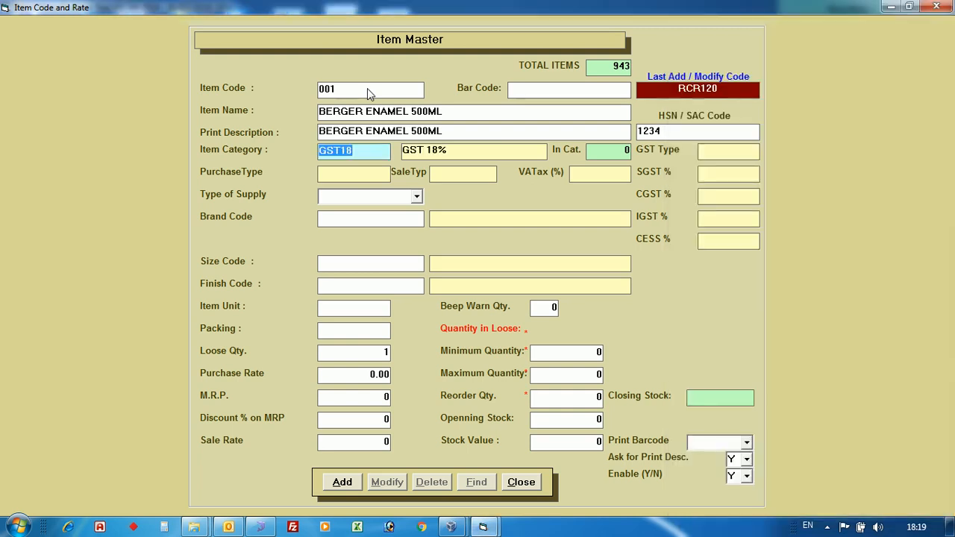
pyautogui.press('Return')
# Set the item's type of supply to GOODS.
pyautogui.press('Down')
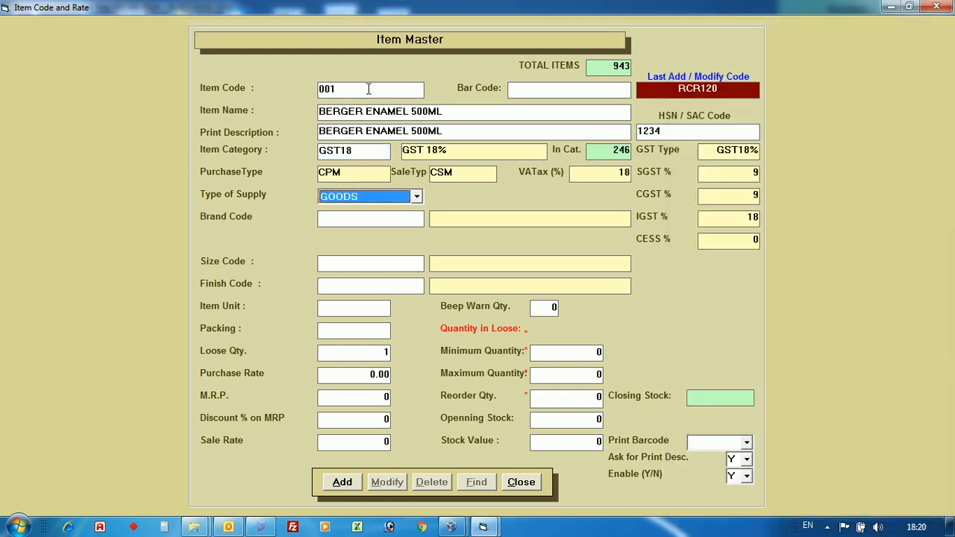
pyautogui.press('Down')
pyautogui.press('Up')
pyautogui.press('Down')
pyautogui.press('Up')
pyautogui.press('Return')
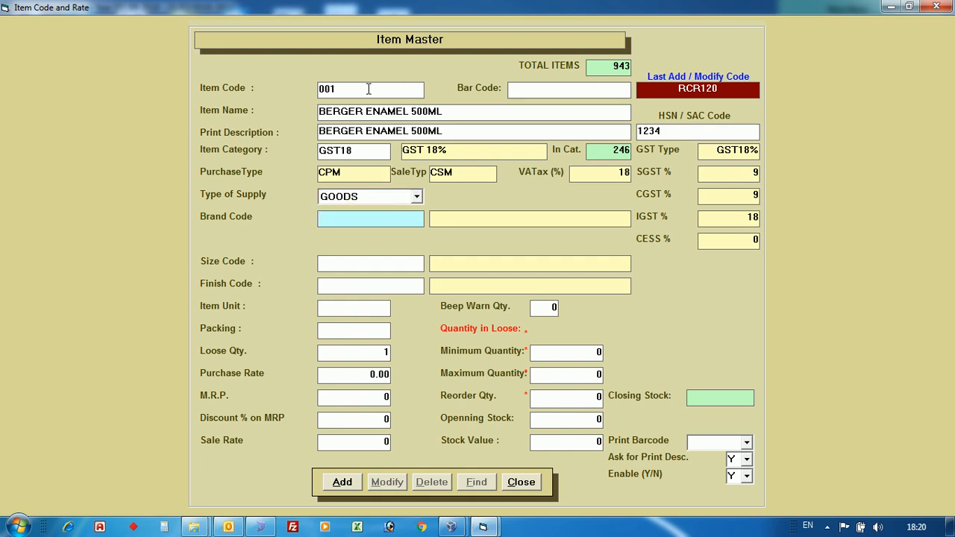
pyautogui.press('F1')
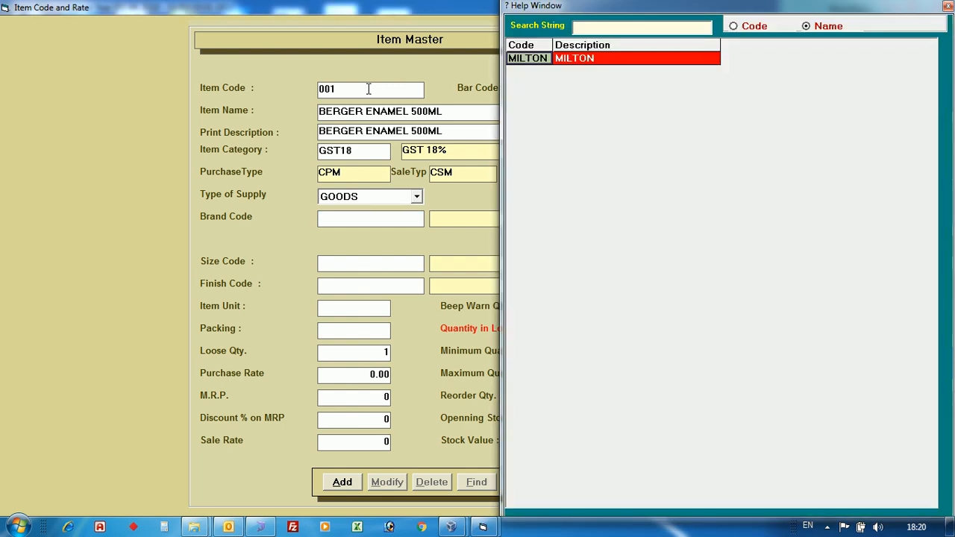
pyautogui.press('Return')
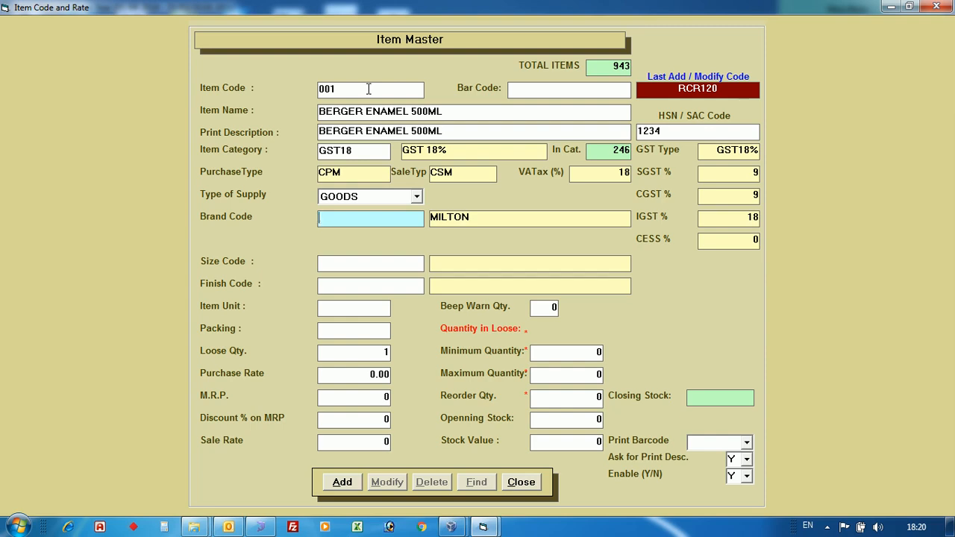
pyautogui.press('Return')
pyautogui.press('Escape')
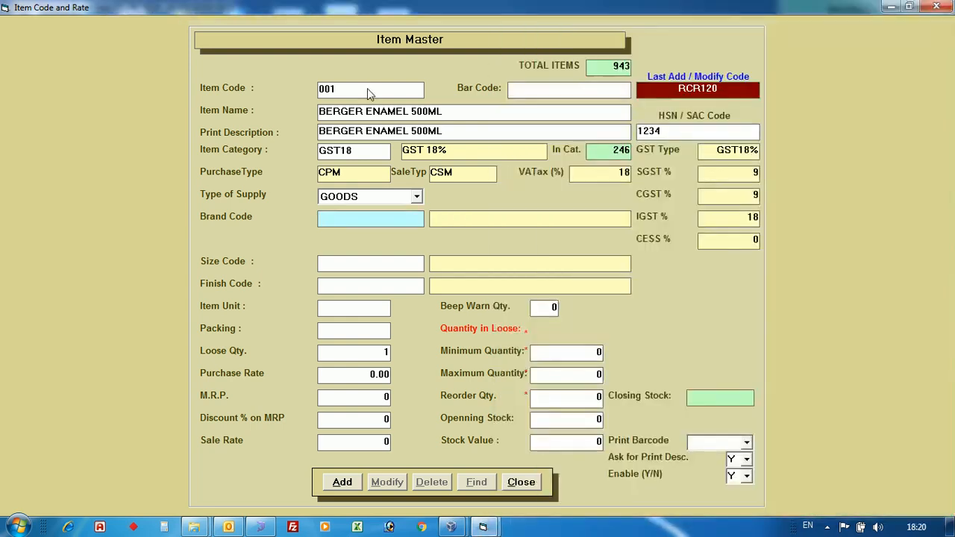
# Add a new brand with company code BER and name BERGER to the Item's Company Master.
pyautogui.press('F2')
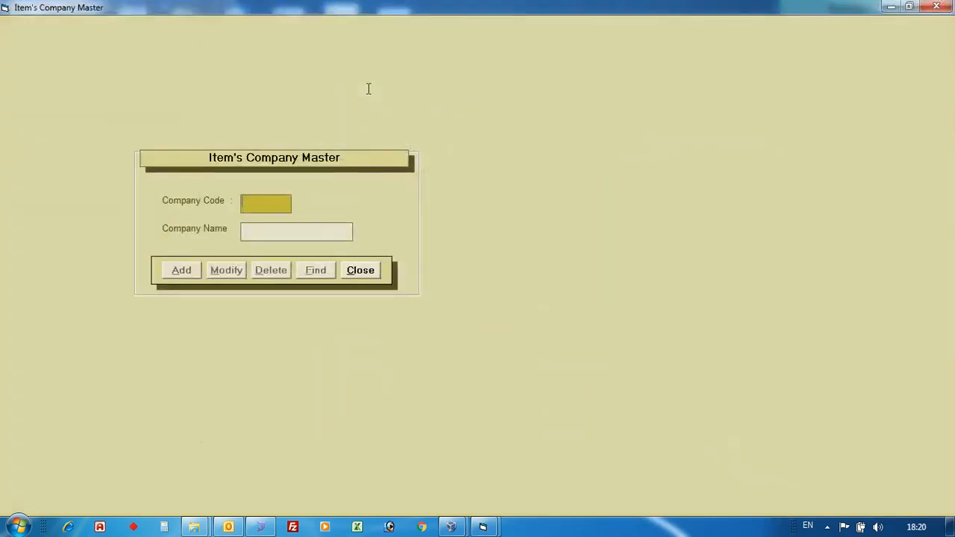
pyautogui.write('BER')
pyautogui.press('Return')
pyautogui.write('BERGER')
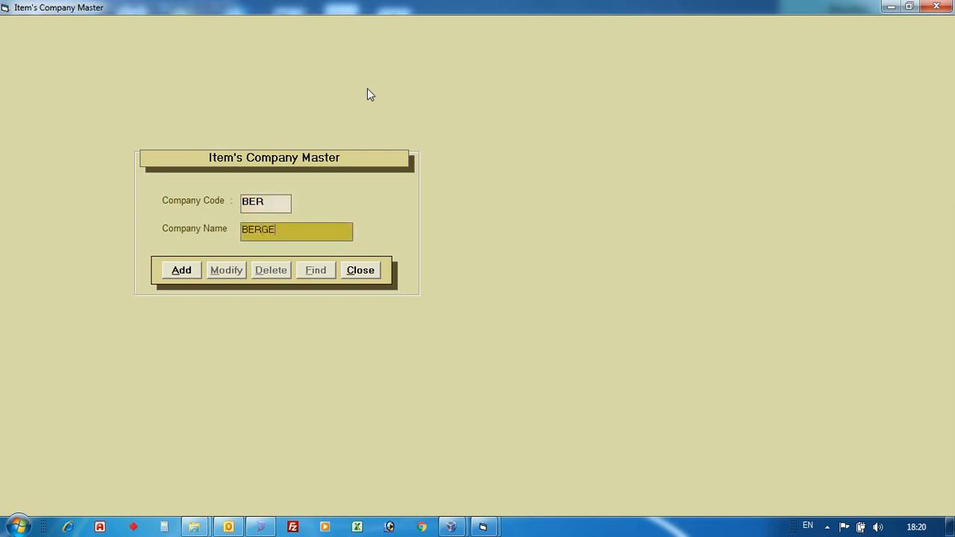
pyautogui.press('Return')
pyautogui.press('Return')
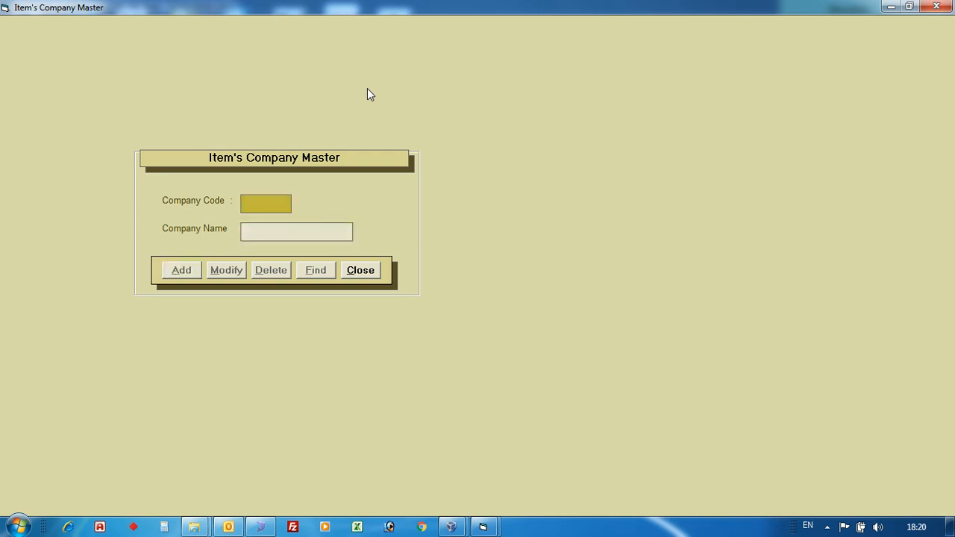
pyautogui.press('Escape')
# Set the item's brand code to BER (BERGER) from the brand list.
pyautogui.press('F1')
pyautogui.press('Down')
pyautogui.press('Up')
pyautogui.press('Up')
pyautogui.press('Down')
pyautogui.press('Down')
pyautogui.press('Up')
pyautogui.press('Up')
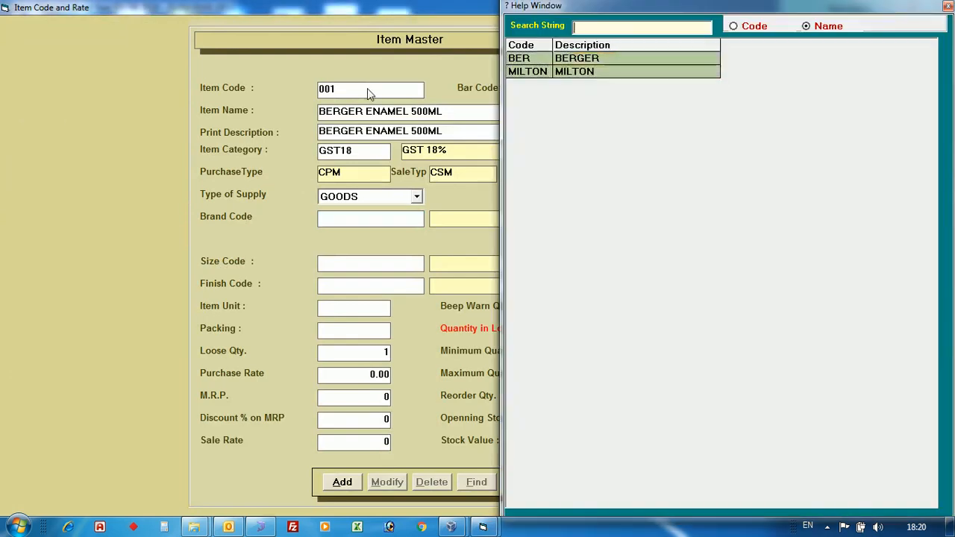
pyautogui.press('Down')
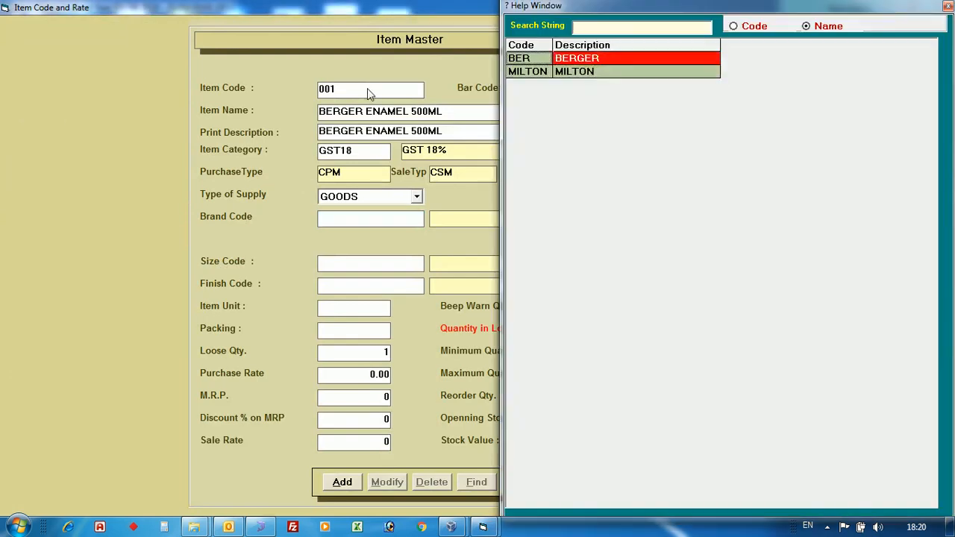
pyautogui.press('Return')
pyautogui.press('Return')
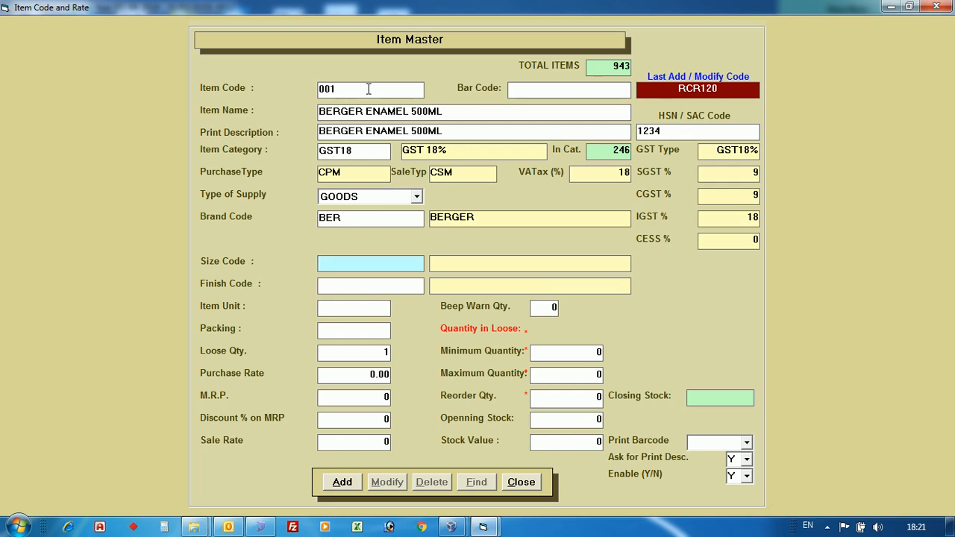
# Leave the size and finish codes blank and set the item unit to MGS (MILLI GRAMS) from the unit list.
pyautogui.press('Return')
pyautogui.press('Return')
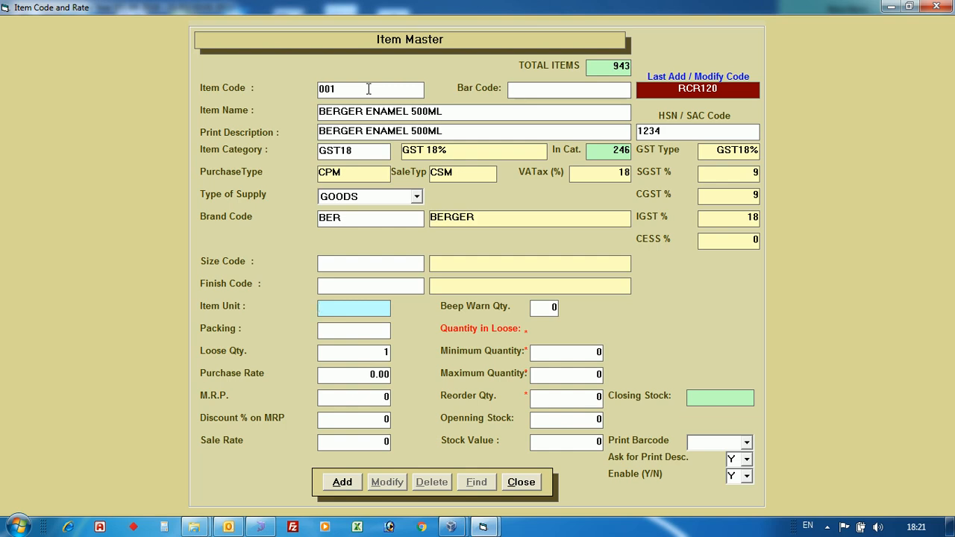
pyautogui.press('F1')
pyautogui.press('Tab')
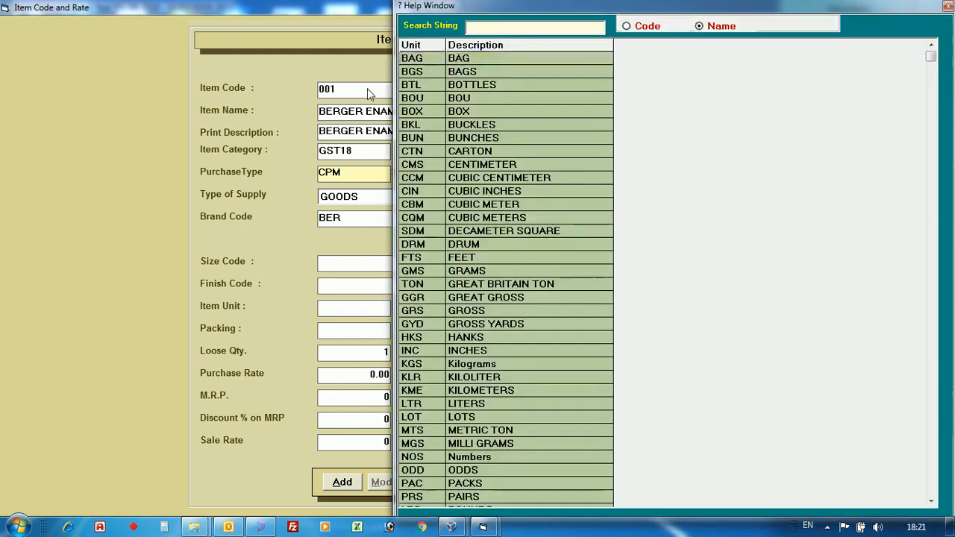
pyautogui.write('M')
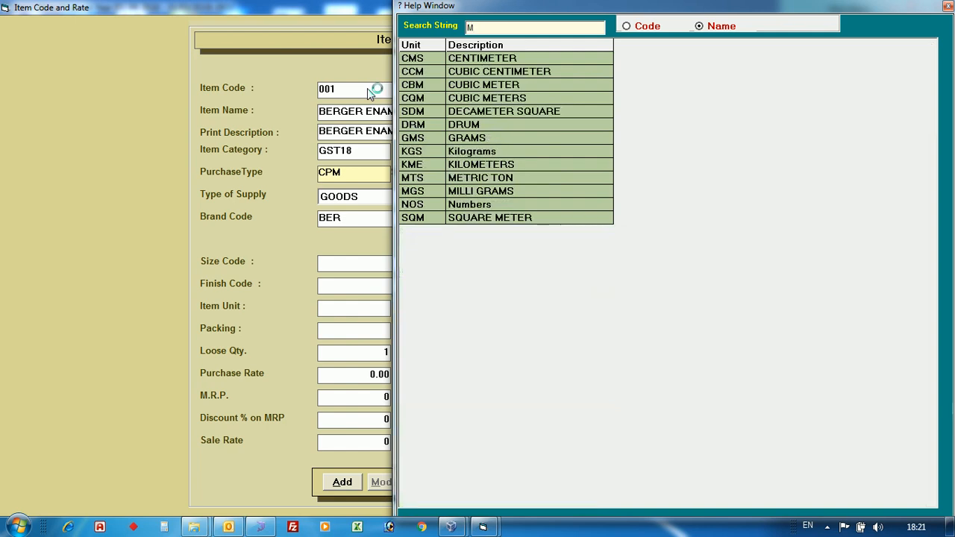
pyautogui.press('Down')
pyautogui.press('Down')
pyautogui.press('Down')
pyautogui.press('Down')
pyautogui.press('Down')
pyautogui.press('Down')
pyautogui.press('Down')
pyautogui.press('Down')
pyautogui.press('Down')
pyautogui.press('Down')
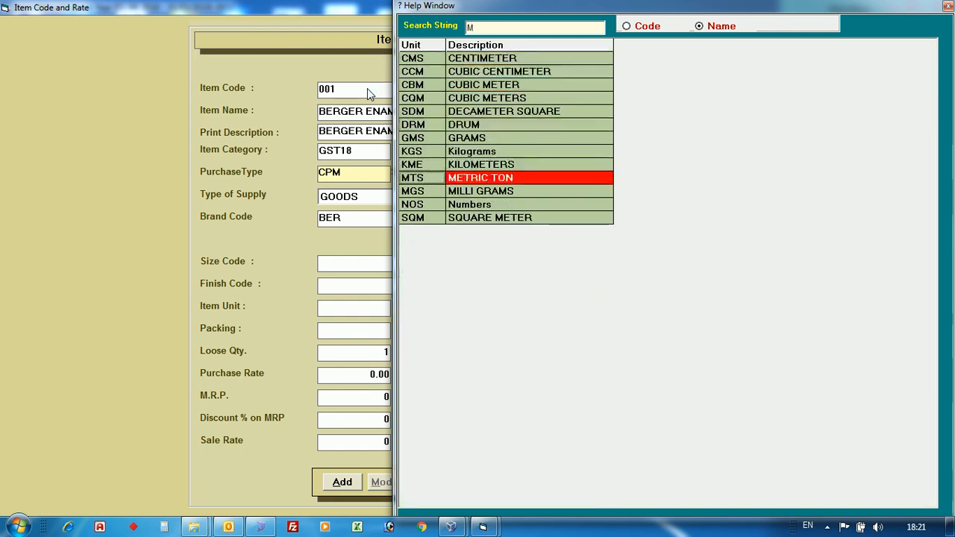
pyautogui.press('Down')
pyautogui.press('Return')
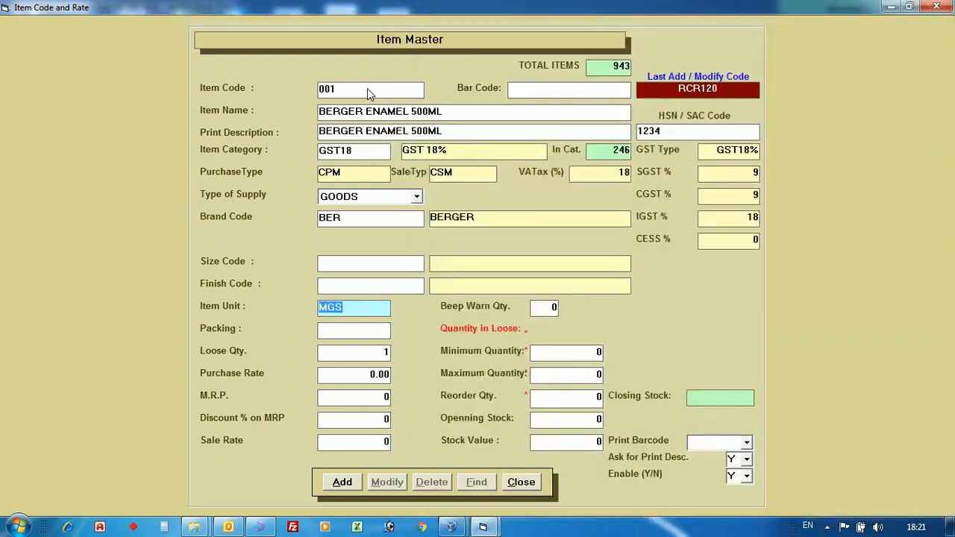
pyautogui.press('Return')
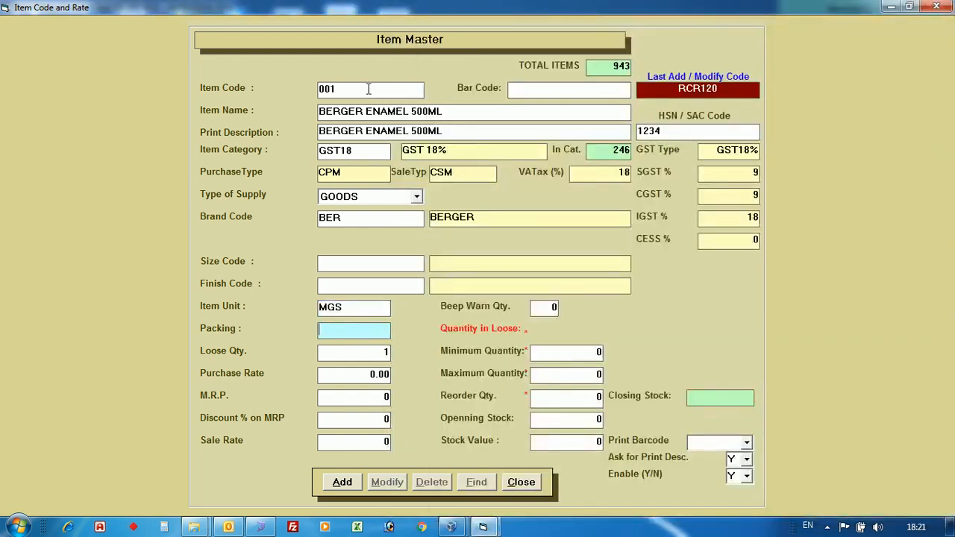
# Leave the packing blank and the loose quantity at 1, and set the purchase rate to 1 and the M.R.P. to 120.
pyautogui.press('Return')
pyautogui.press('Return')
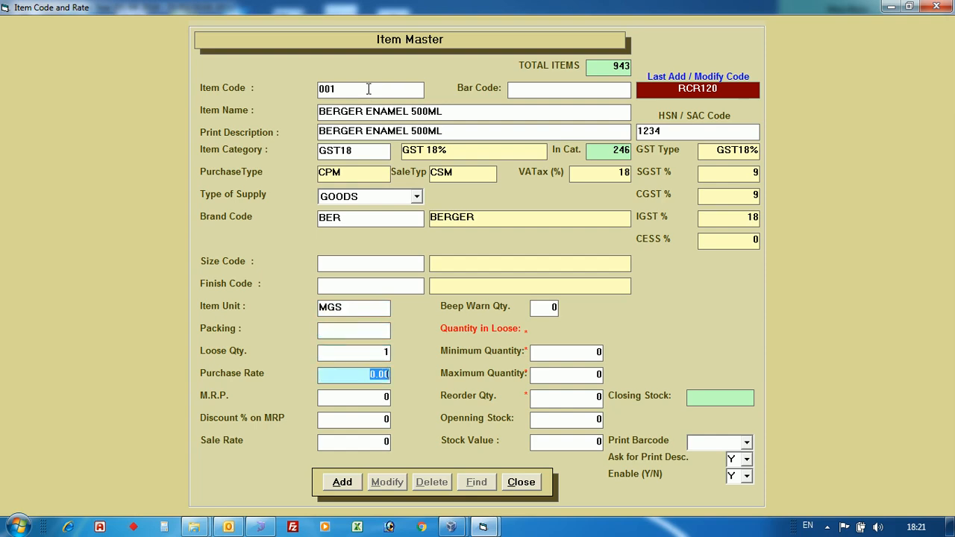
pyautogui.press('Return')
pyautogui.press('Return')
pyautogui.write('1')
pyautogui.press('Return')
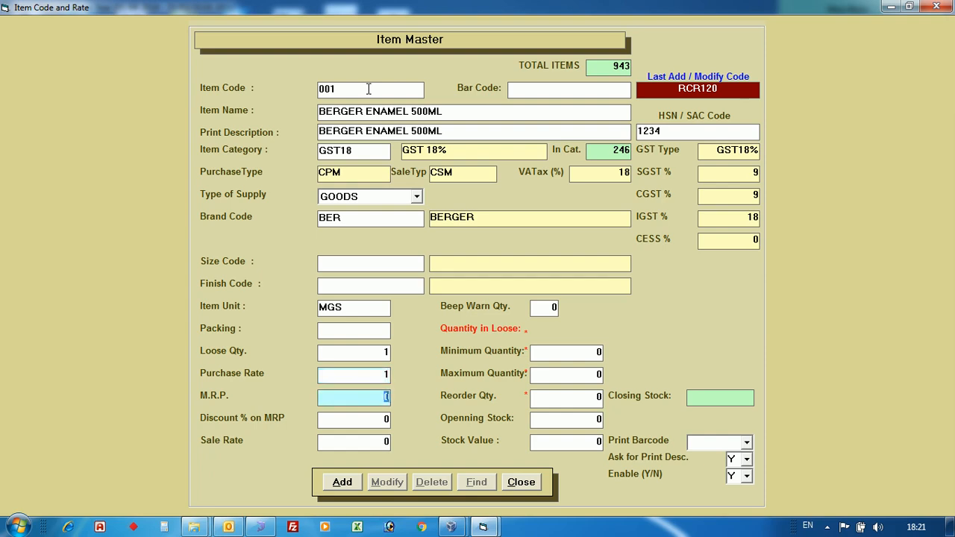
pyautogui.write('120')
pyautogui.press('Return')
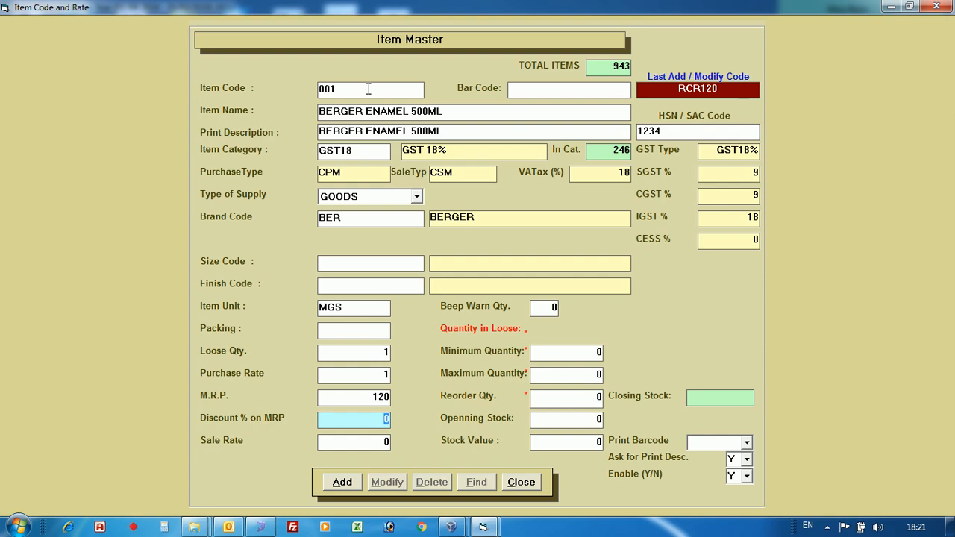
# Set the discount on MRP to 5% and the sale rate to 110.
pyautogui.write('5')
pyautogui.press('Return')
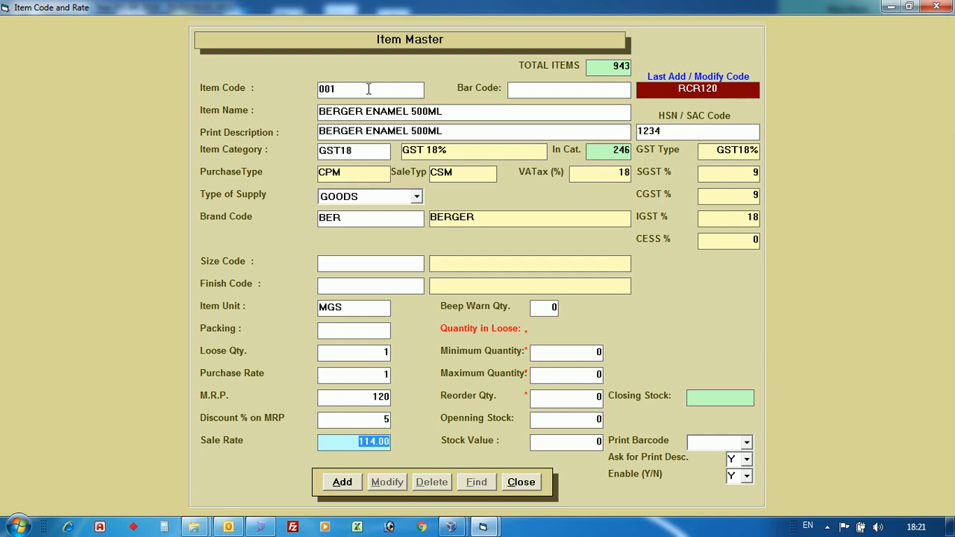
pyautogui.write('110')
pyautogui.press('Return')
pyautogui.press('Return')
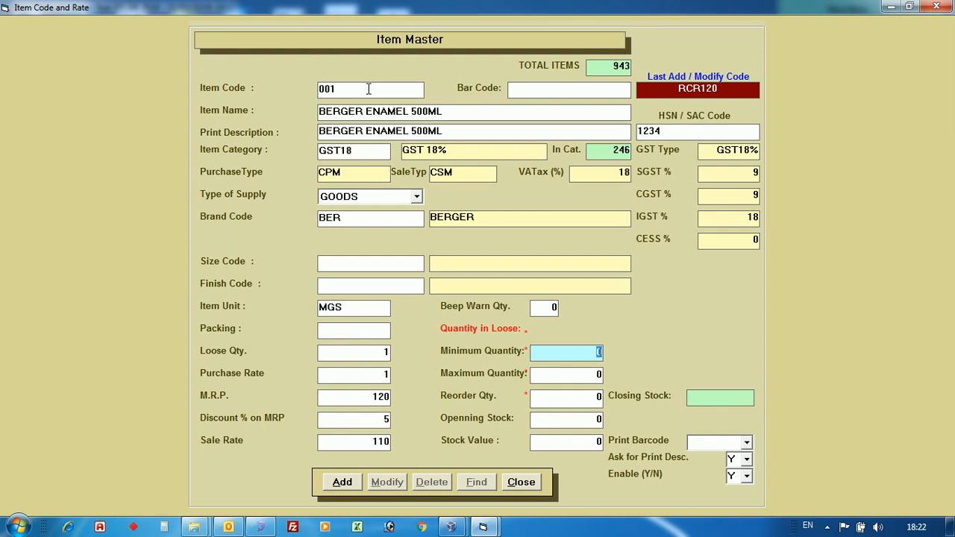
# Set the item's stock figures to minimum quantity 10, maximum quantity 50 and opening stock 20.
pyautogui.write('10')
pyautogui.press('Return')
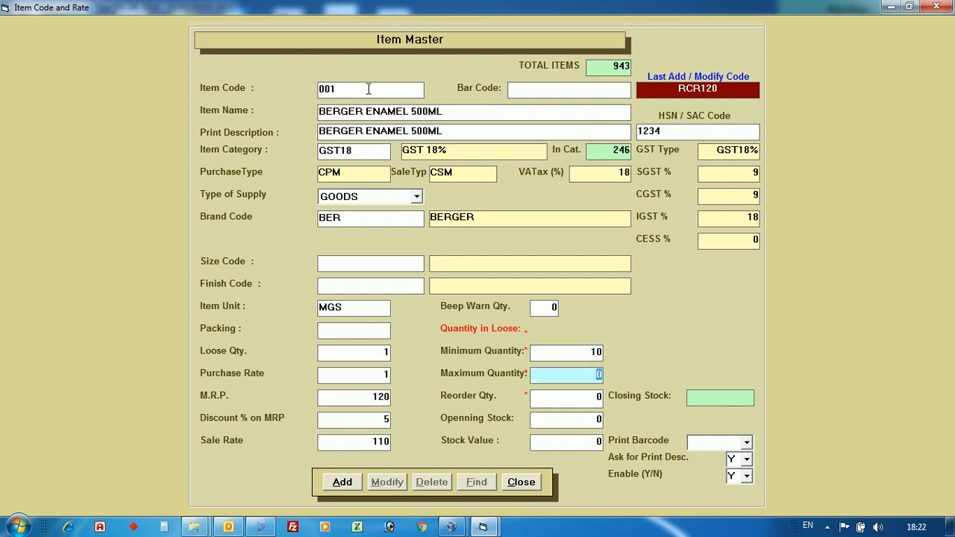
pyautogui.write('50')
pyautogui.press('Return')
pyautogui.press('Return')
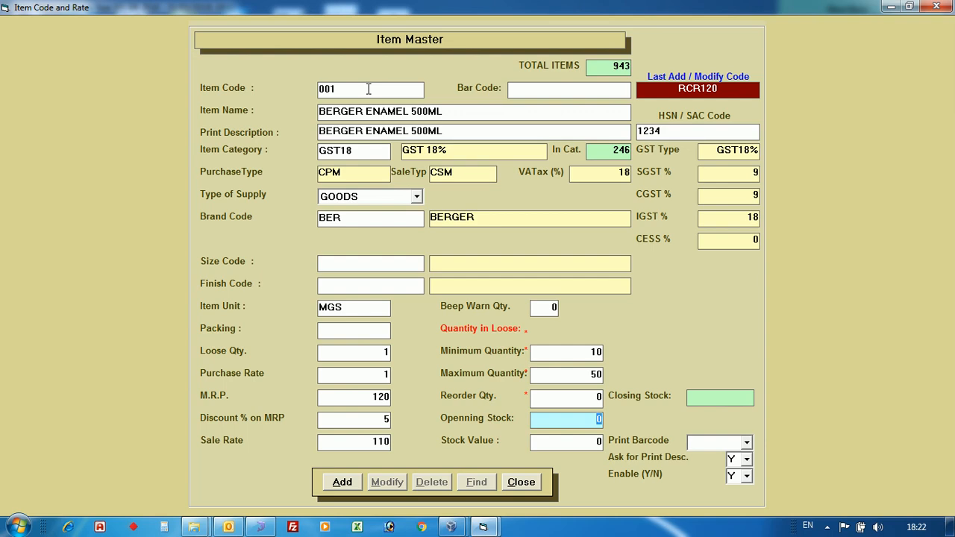
pyautogui.write('20')
pyautogui.press('Return')
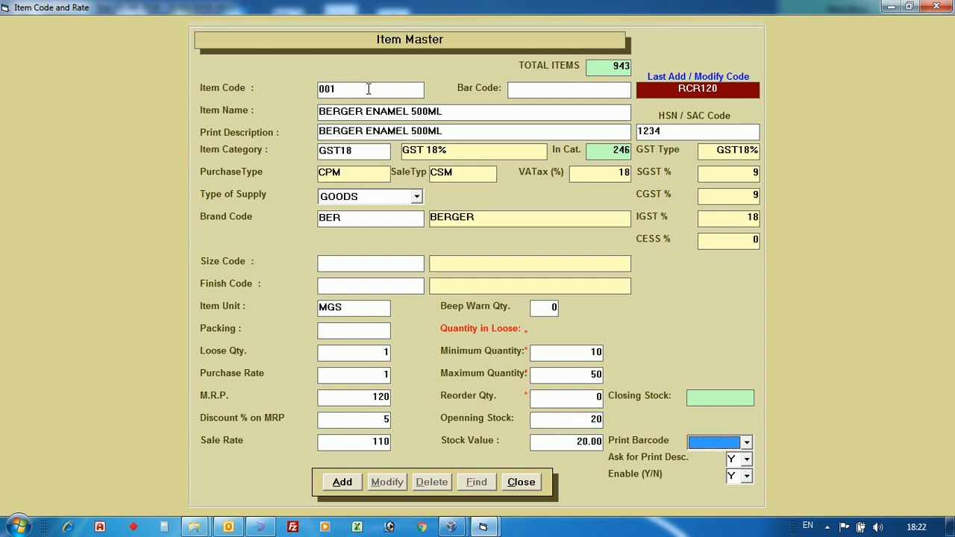
# Set barcode printing to As Per Qty and Ask for Print Desc. to N, and save the new item.
pyautogui.press('Return')
pyautogui.press('n')
pyautogui.press('Return')
pyautogui.press('Return')
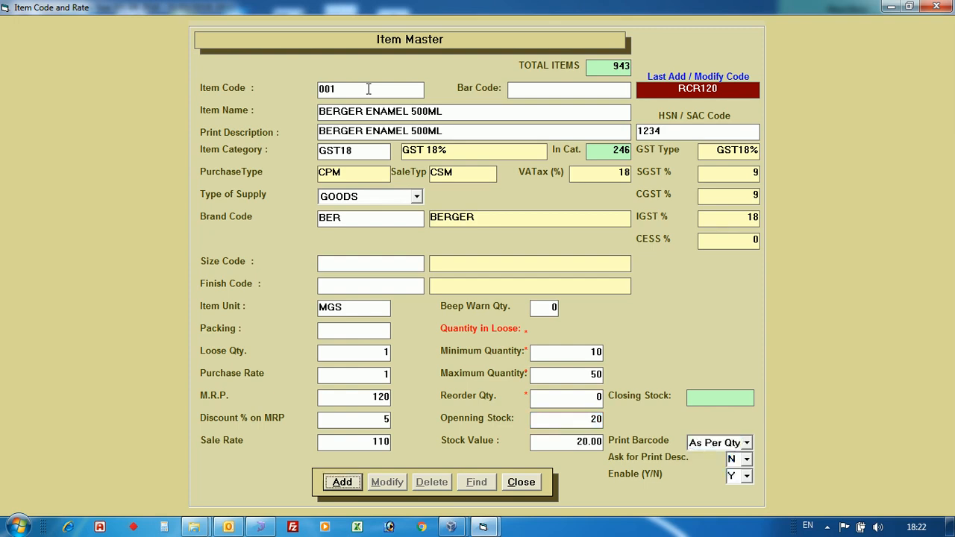
pyautogui.press('Return')
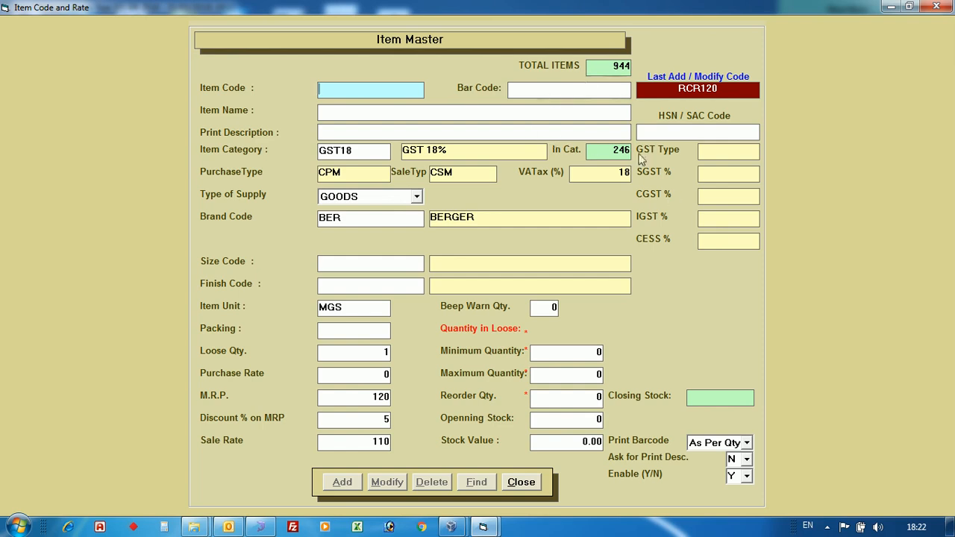
pyautogui.click(827, 527)
pyautogui.click(792, 458)
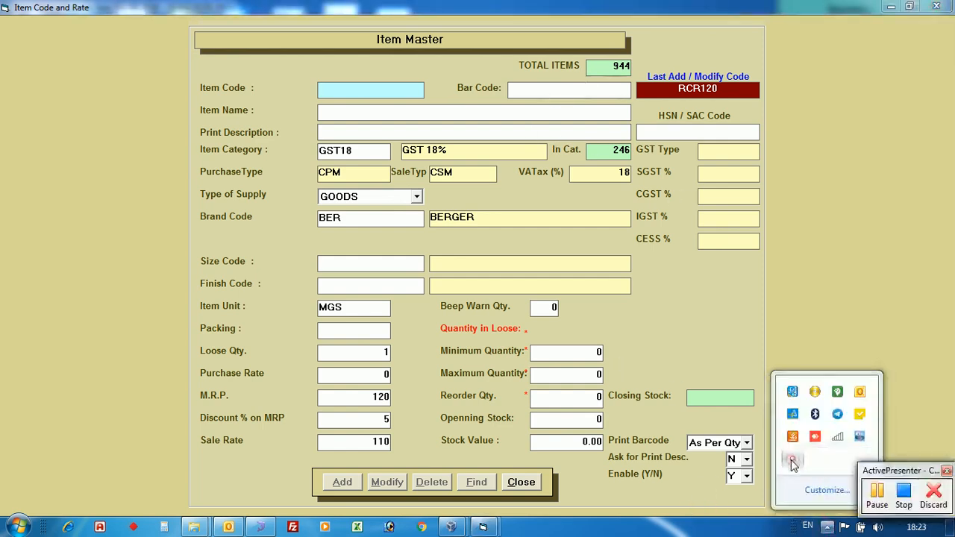